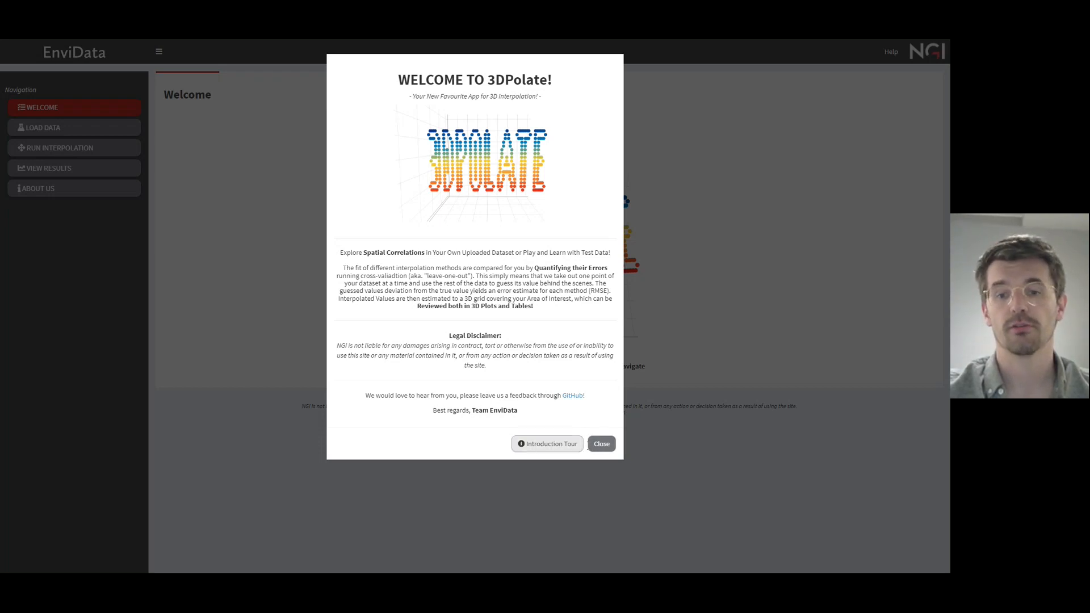
Dismiss the welcome message and rotate the 3DPOLATE point plot on the start page to view it from another angle.
left_click(601, 445)
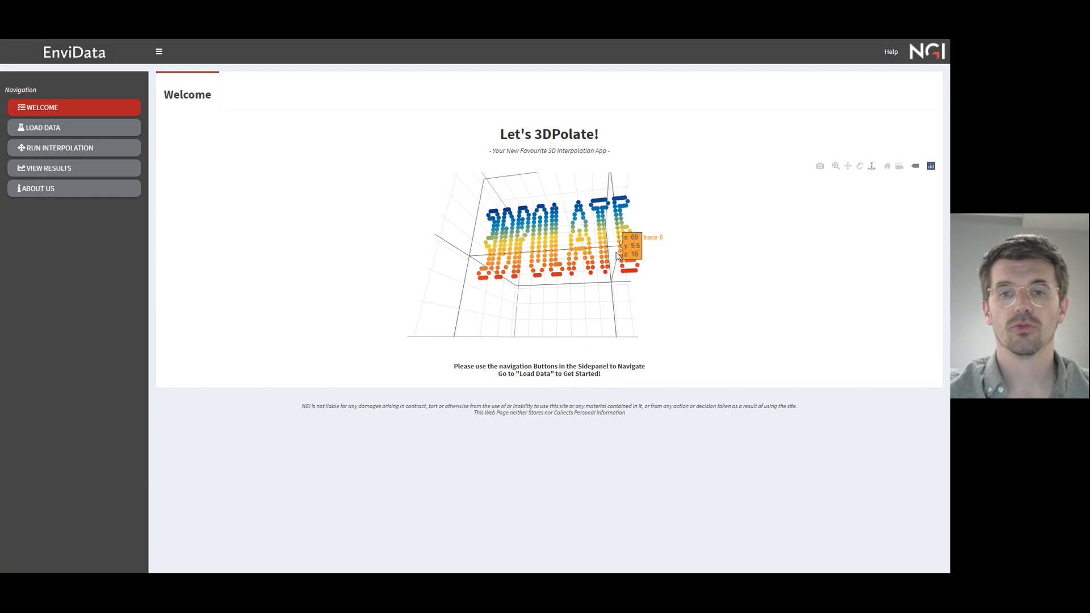
left_click_drag(555, 209, 566, 241)
scroll(567, 241, "up", 4)
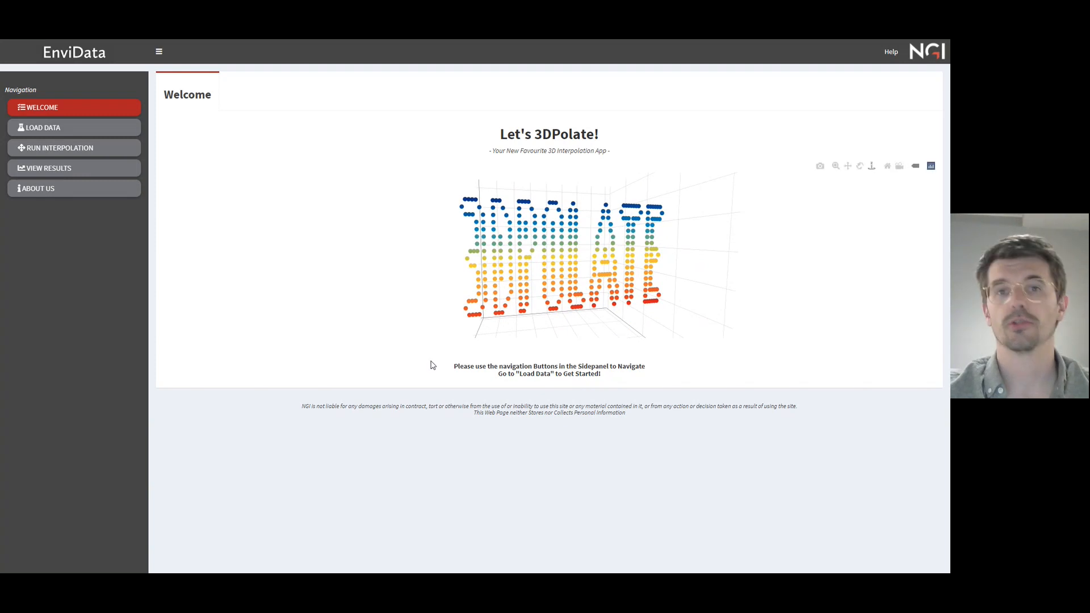
Go to the data loading page and examine the Meuse zinc test dataset in the 3D plot from several angles.
left_click(26, 128)
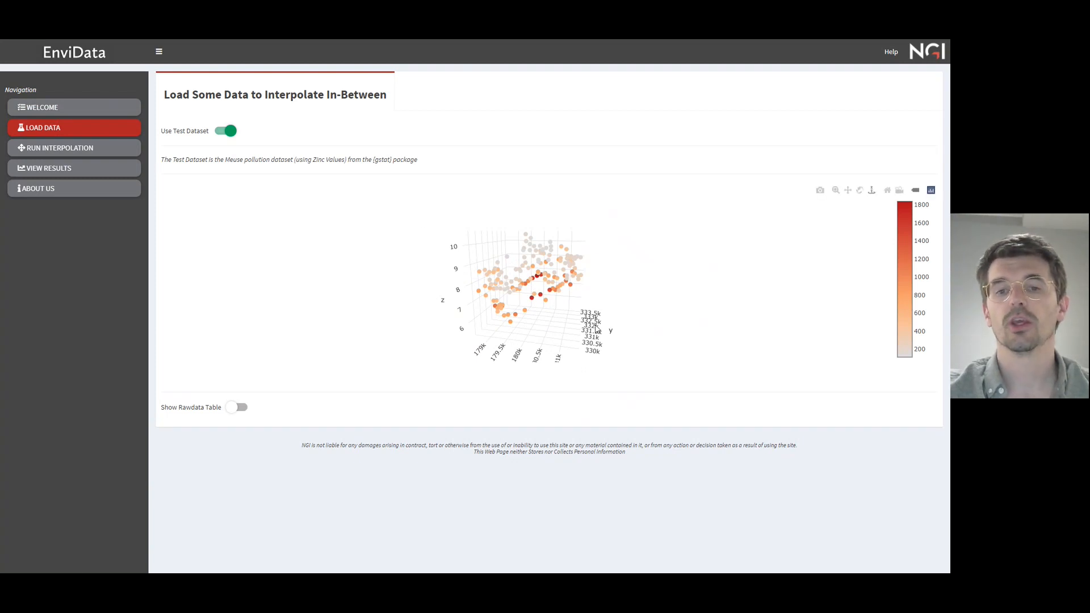
left_click_drag(551, 326, 640, 328)
left_click_drag(548, 322, 666, 276)
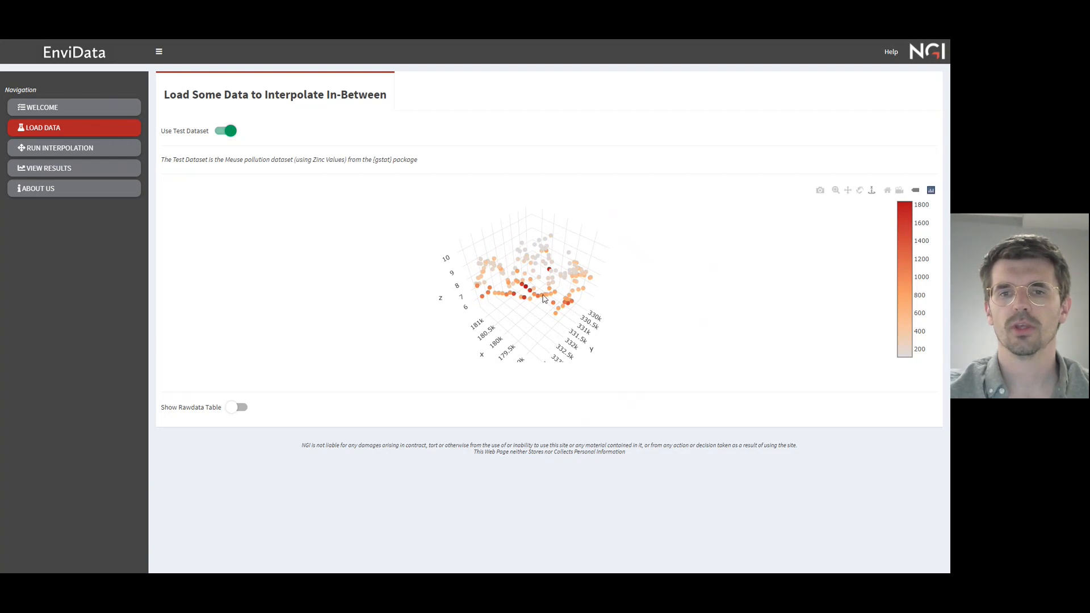
left_click_drag(537, 315, 510, 269)
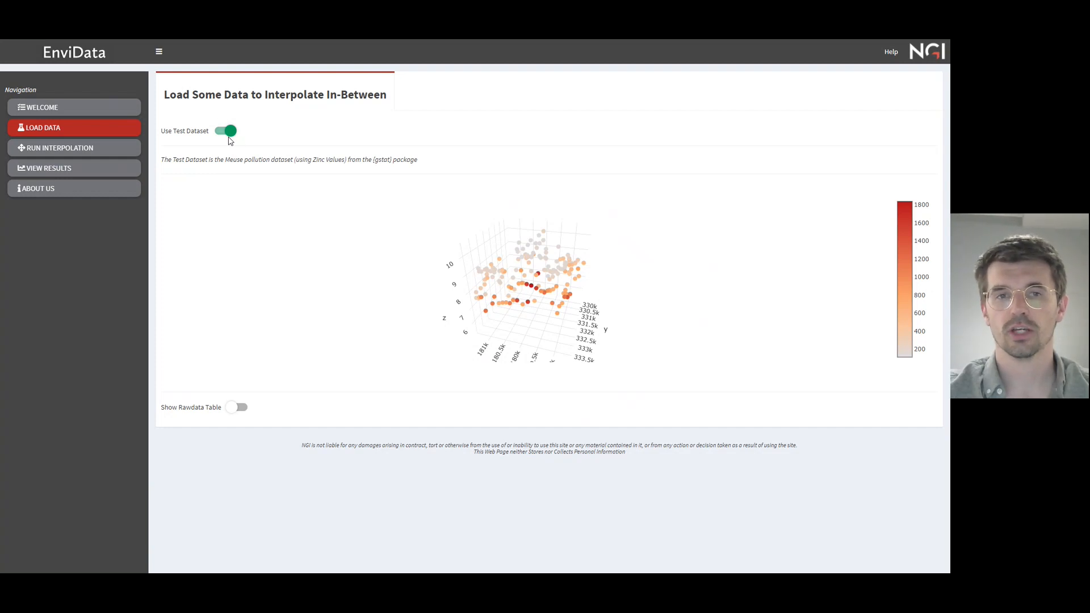
Go to the interpolation page and read the parameter tips for the deterministic methods.
left_click(112, 157)
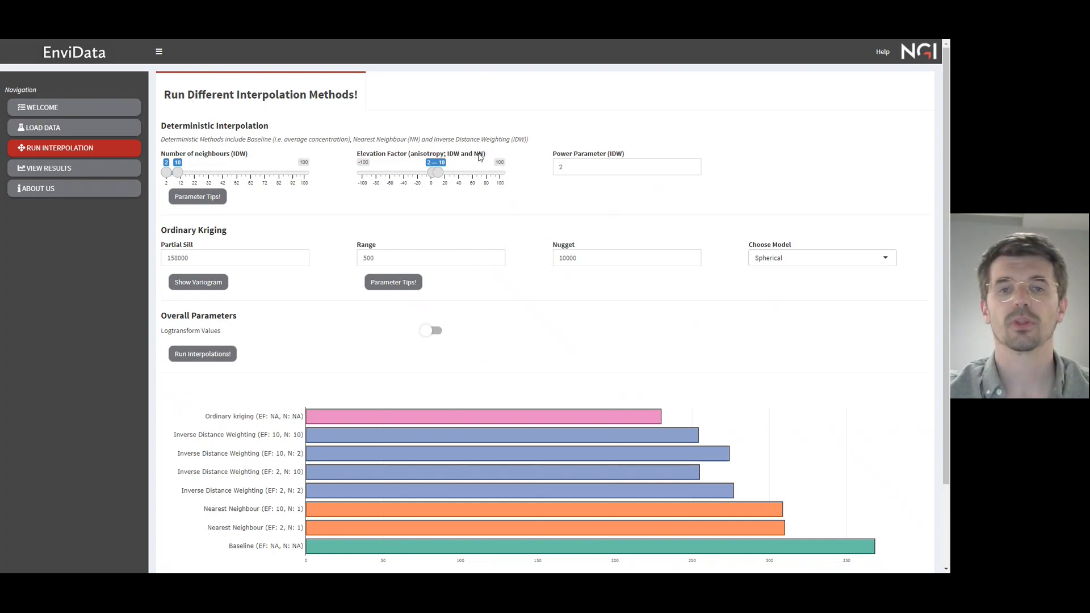
left_click(222, 199)
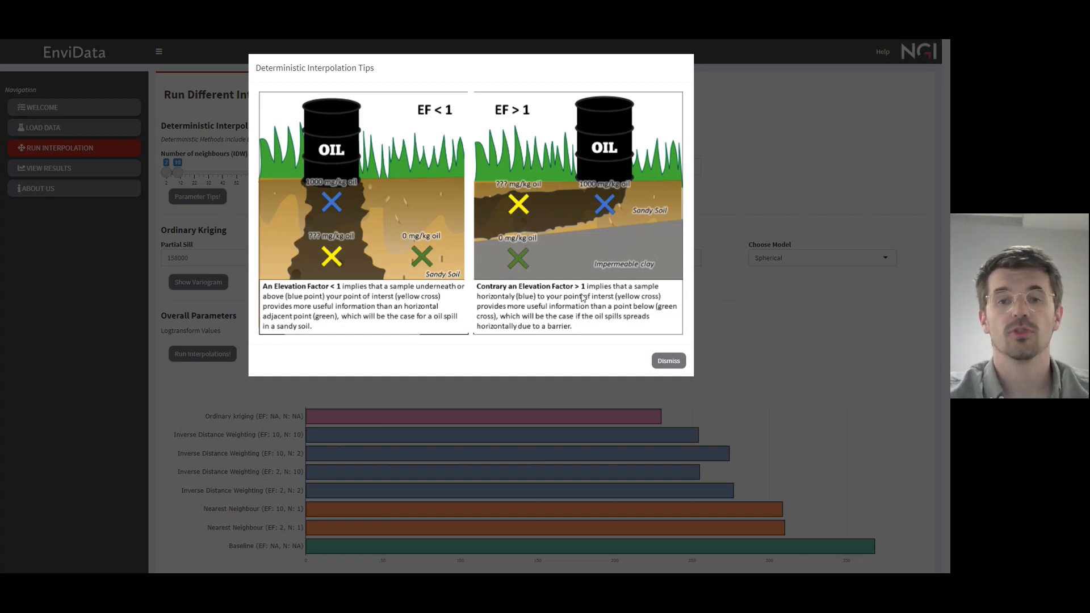
left_click(670, 362)
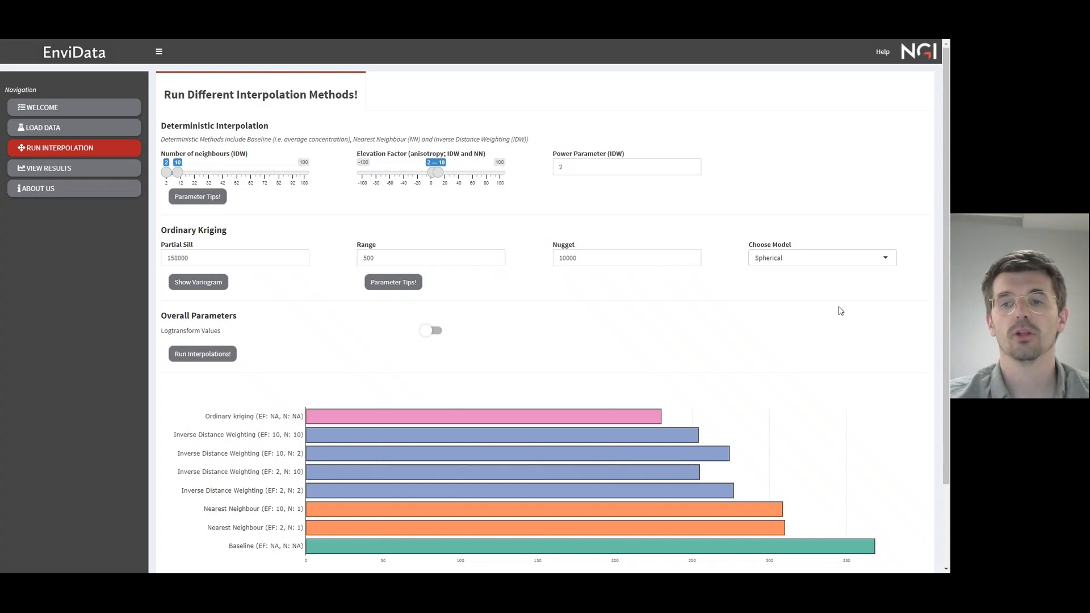
Choose the Spherical model for ordinary kriging and inspect its variogram fit.
left_click(869, 258)
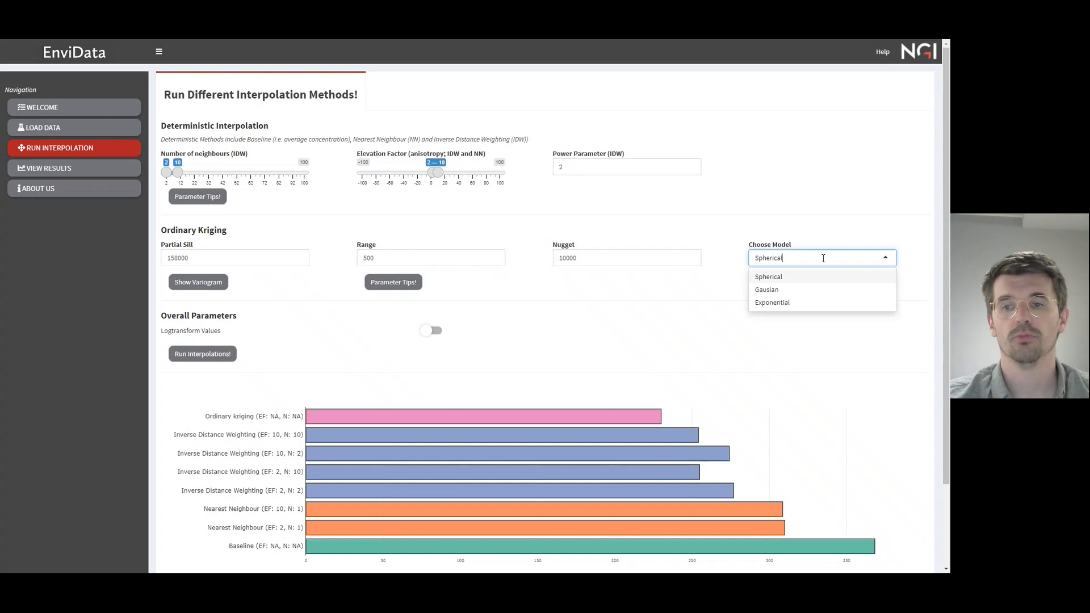
left_click(769, 280)
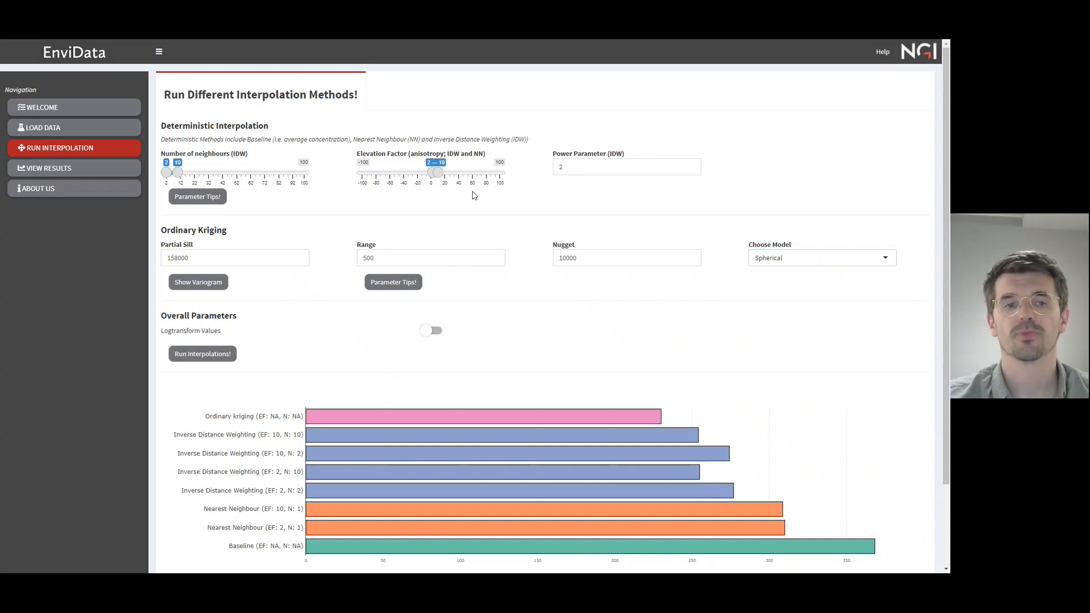
left_click(196, 284)
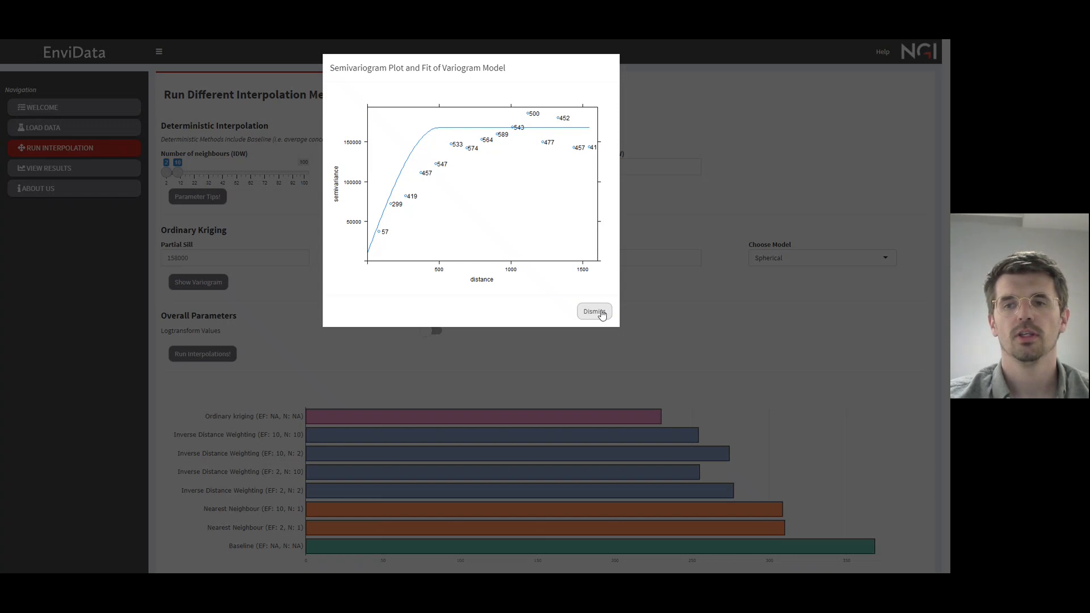
left_click(594, 312)
Switch the ordinary kriging model to Gausian and check its fit in the variogram.
left_click(832, 259)
left_click(790, 290)
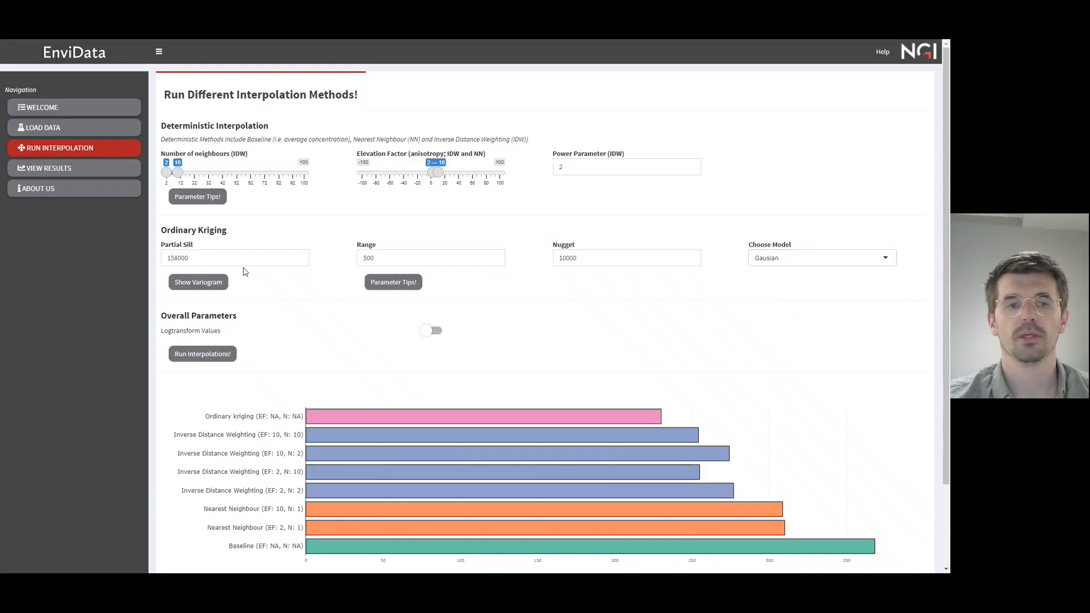
left_click(199, 282)
left_click(593, 312)
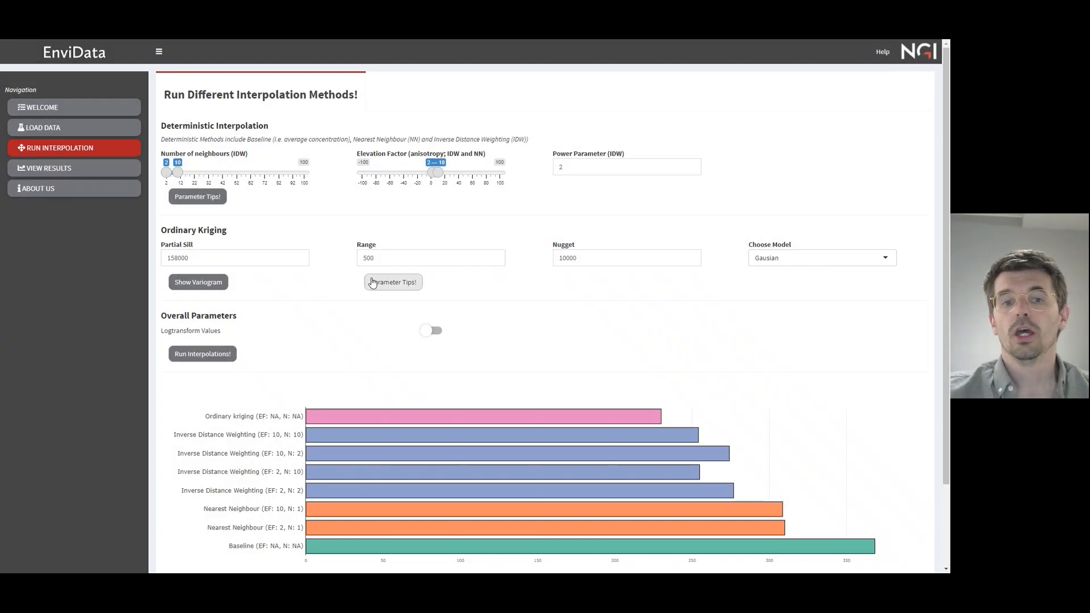
Read the kriging parameter tips and review the RMSE bar chart comparing the interpolation methods.
left_click(383, 286)
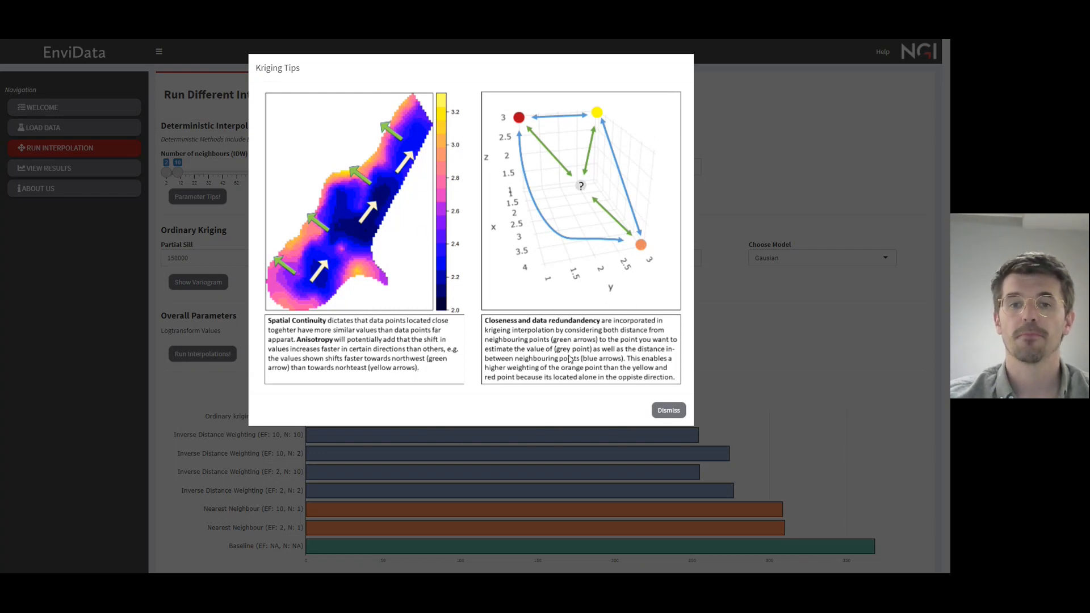
left_click(668, 415)
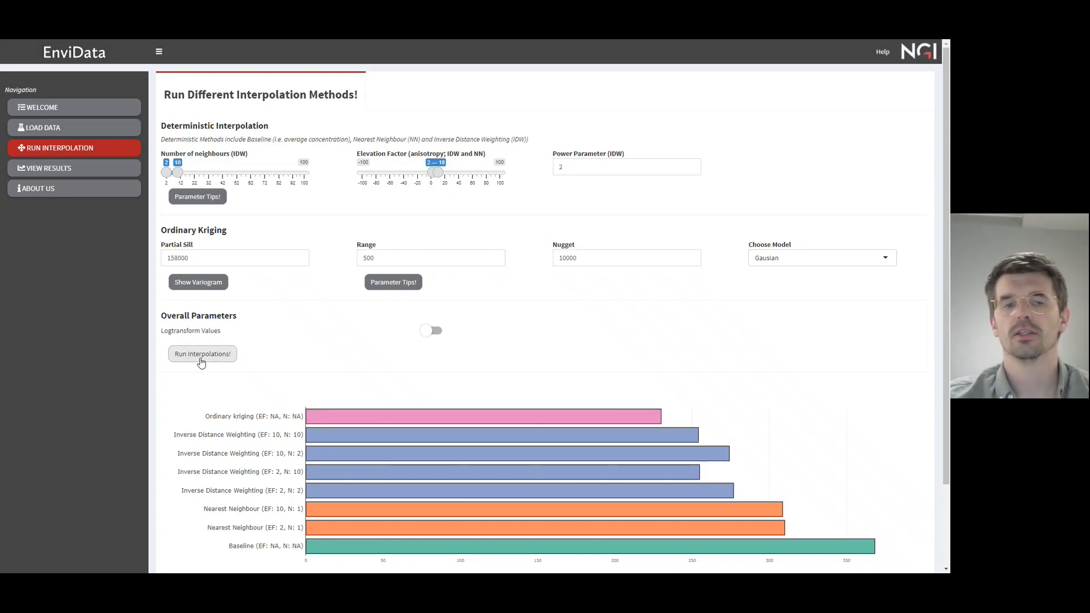
scroll(314, 361, "down", 1)
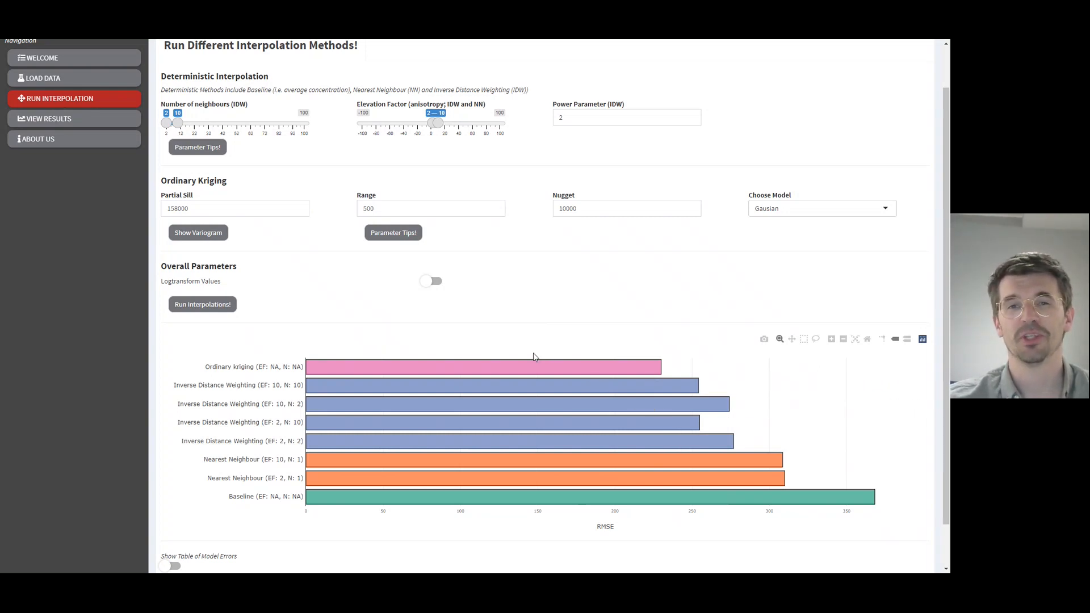
scroll(480, 335, "up", 1)
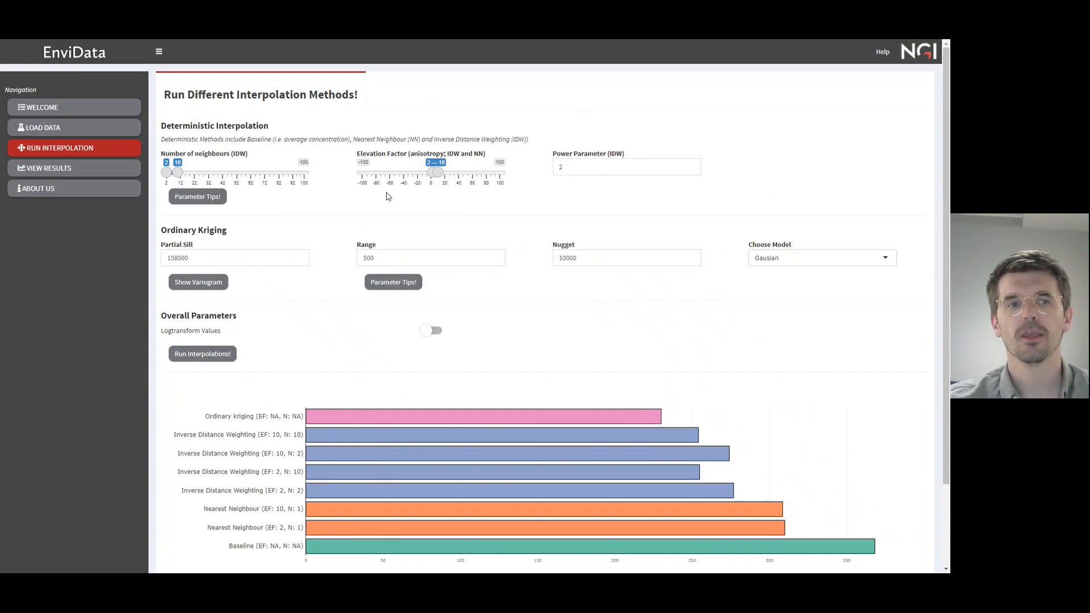
Open the interpolation results and examine the Kriging 3D grid from above, the side and an oblique angle.
left_click(100, 169)
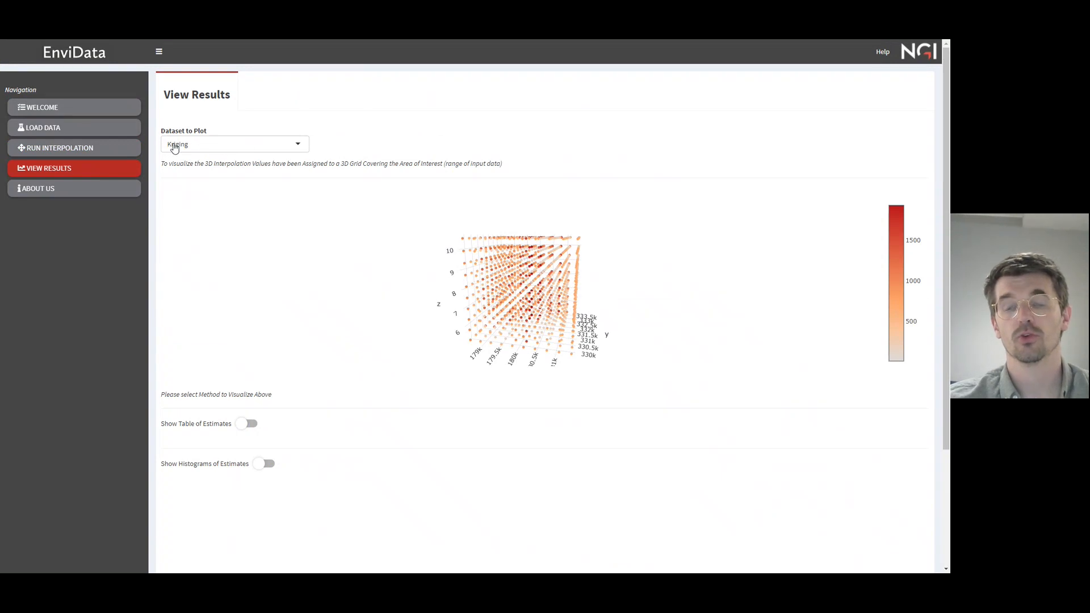
left_click_drag(533, 307, 593, 361)
left_click_drag(521, 312, 539, 330)
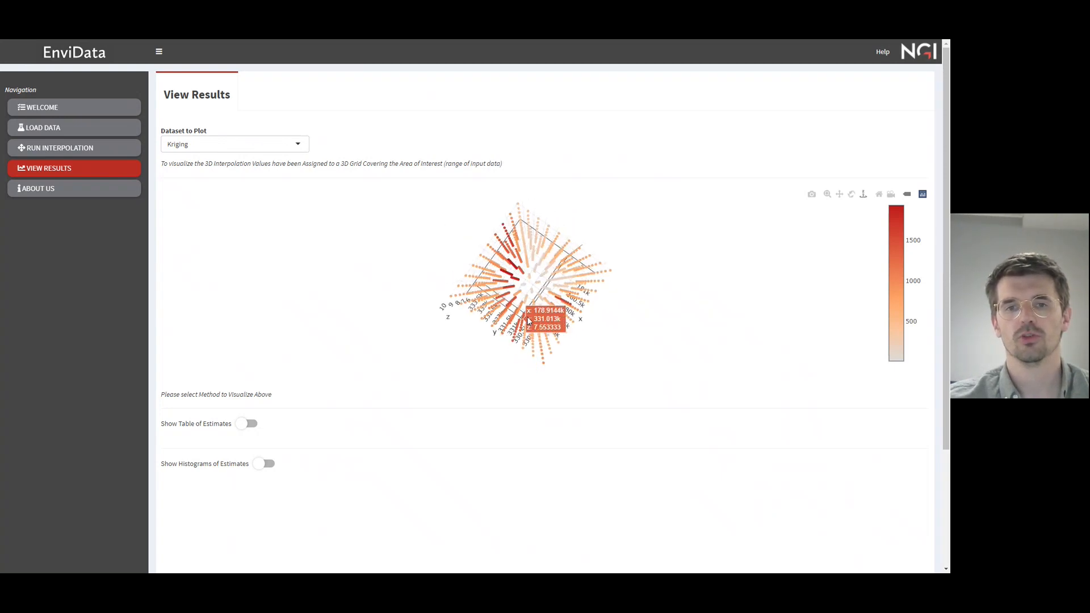
left_click_drag(558, 316, 573, 285)
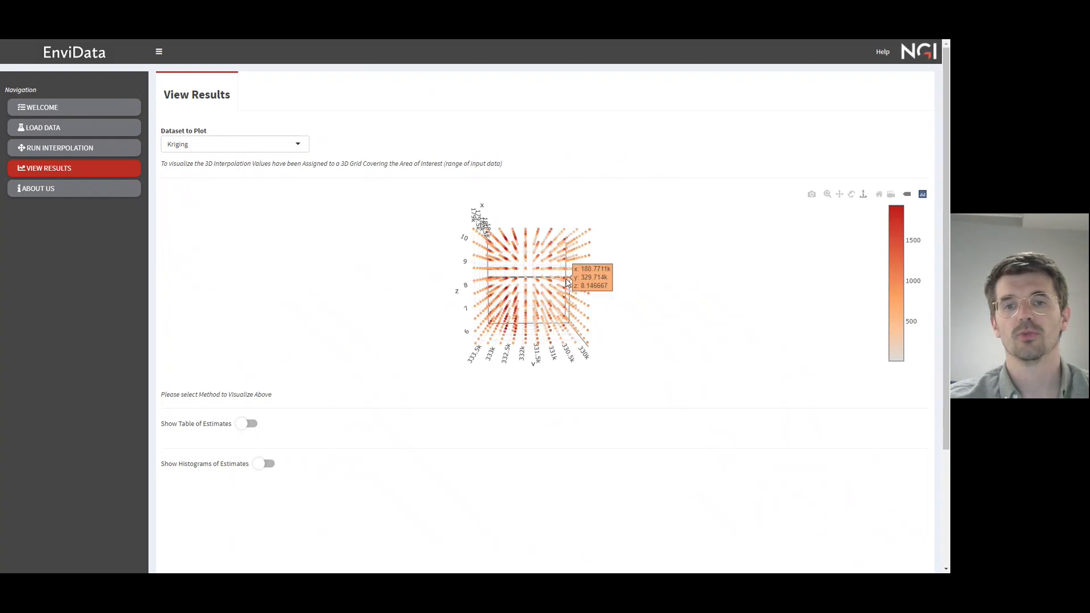
left_click_drag(623, 331, 600, 355)
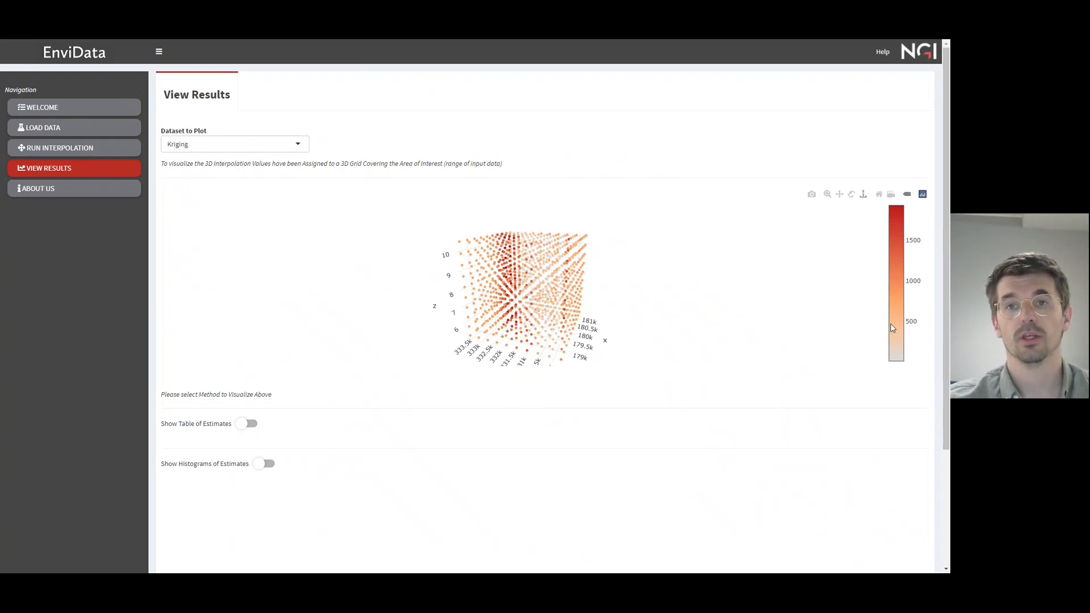
Show the table of estimates and the histograms of estimates for the interpolation results.
left_click(246, 425)
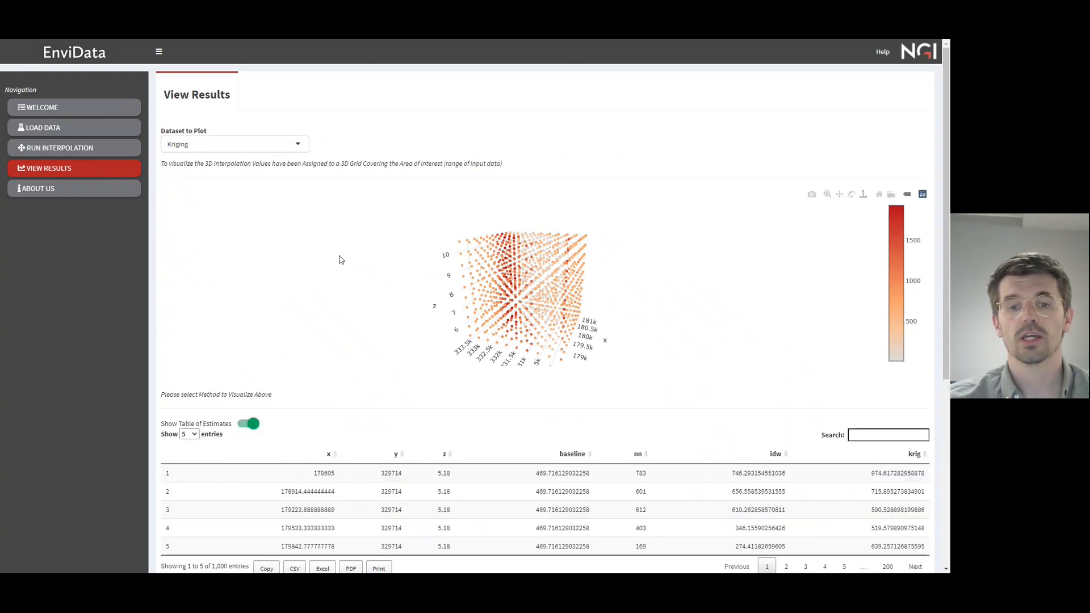
scroll(541, 423, "down", 1)
scroll(540, 423, "down", 2)
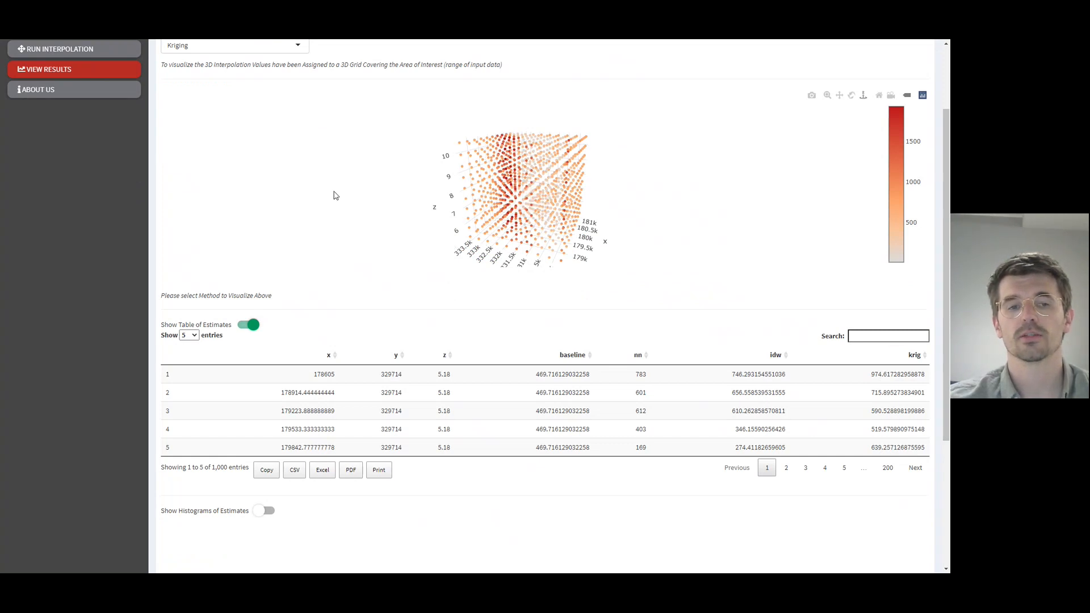
left_click(264, 511)
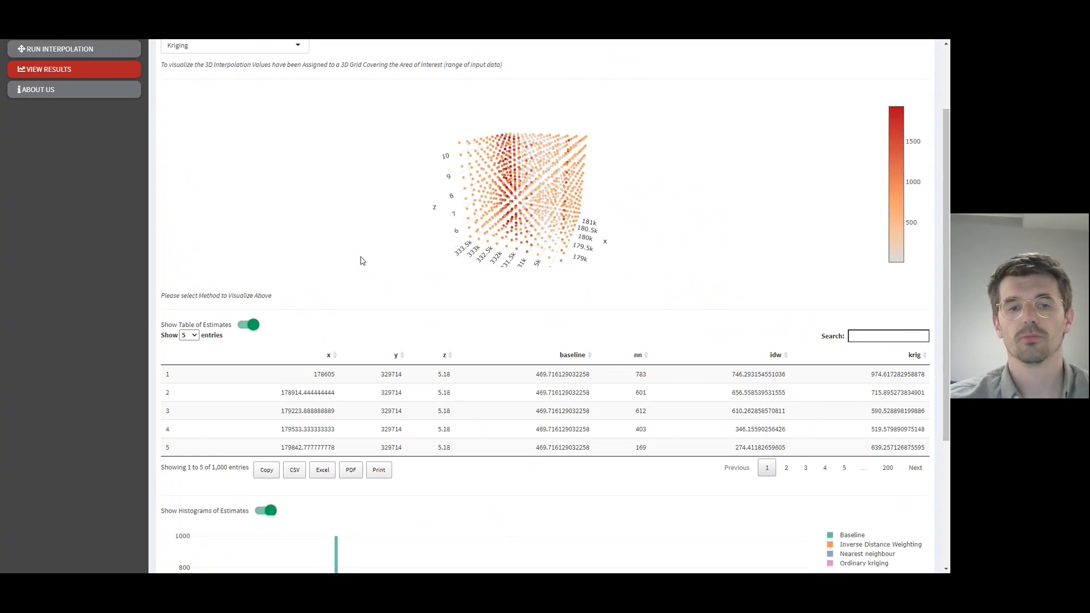
scroll(458, 433, "down", 5)
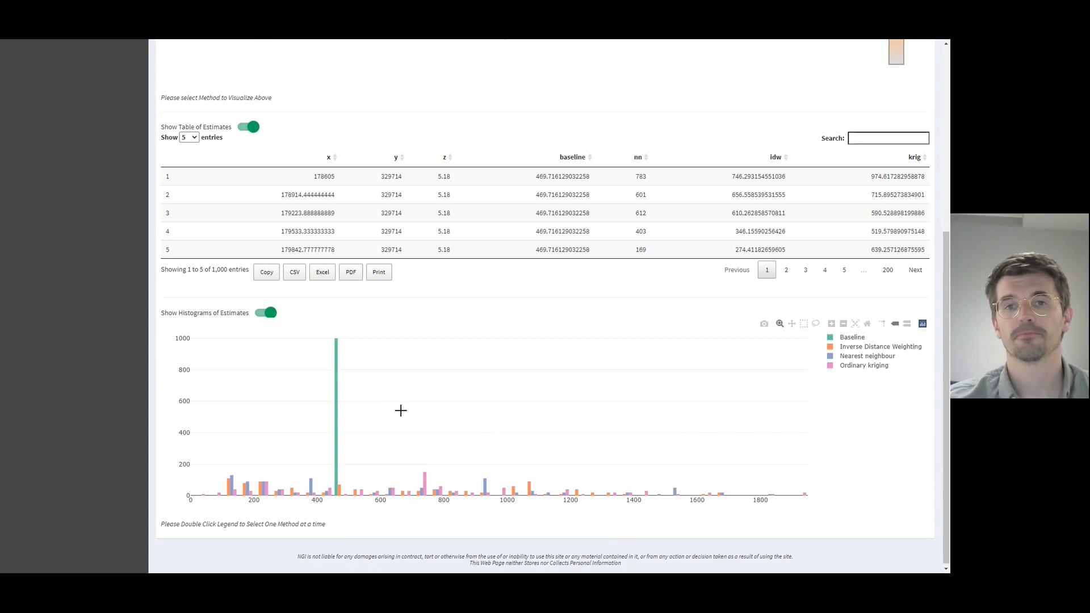
Open the page about the app's makers and read how NGI uses Shiny apps and which packages were used.
scroll(401, 410, "up", 5)
left_click(74, 189)
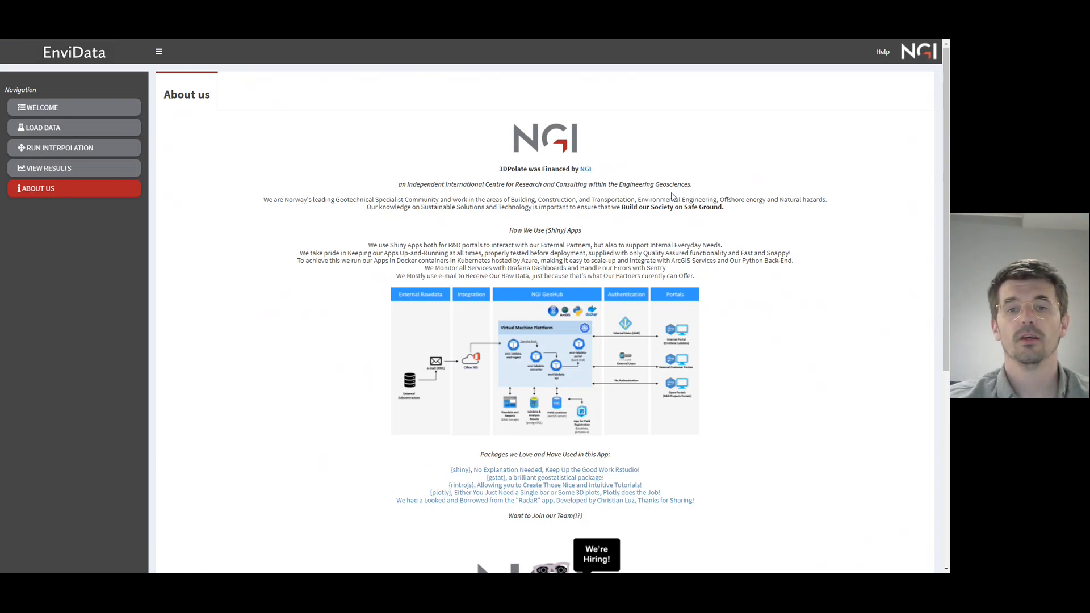
scroll(648, 200, "down", 1)
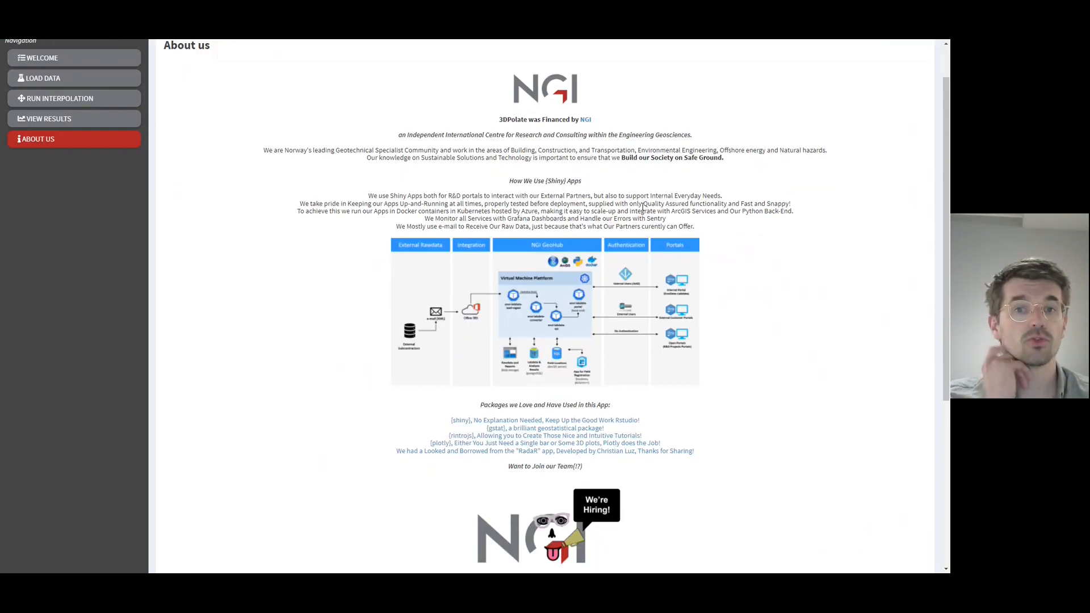